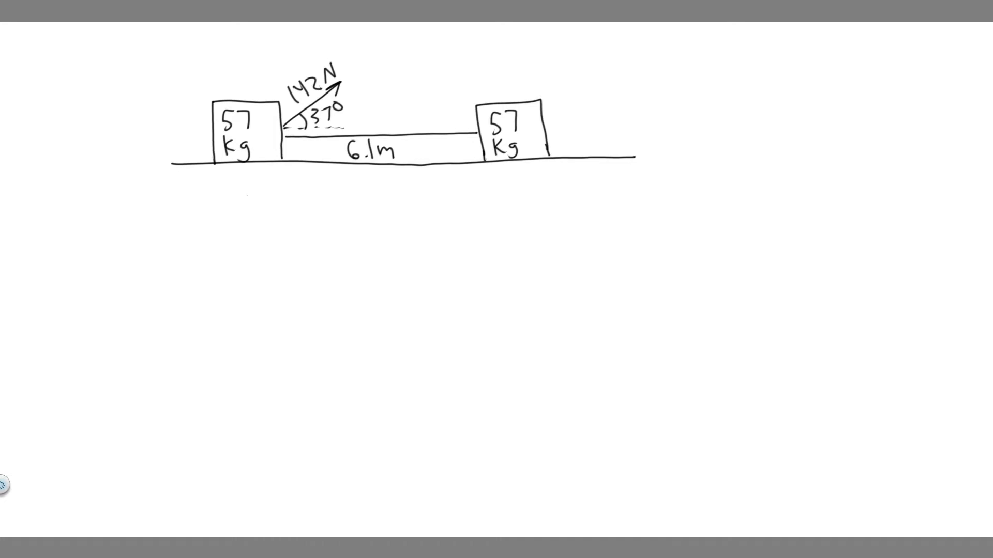
# Step: Handwrite W = F·d·cos(θ) below the crate diagram
pyautogui.moveTo(244, 190)
pyautogui.mouseDown()
pyautogui.moveTo(269, 211)
pyautogui.moveTo(253, 182)
pyautogui.moveTo(308, 216)
pyautogui.moveTo(323, 190)
pyautogui.mouseUp()
pyautogui.hotkey('ctrl', 'z')
pyautogui.moveTo(308, 201)
pyautogui.mouseDown()
pyautogui.moveTo(351, 217)
pyautogui.moveTo(375, 213)
pyautogui.mouseUp()
pyautogui.moveTo(386, 202); pyautogui.dragTo(418, 216)
pyautogui.moveTo(427, 194)
pyautogui.mouseDown()
pyautogui.moveTo(442, 217)
pyautogui.moveTo(429, 193)
pyautogui.moveTo(440, 203)
pyautogui.mouseUp()
# Step: Redraw the cramped θ and closing parenthesis larger, then circle W for emphasis
pyautogui.hotkey('ctrl', 'z')
pyautogui.hotkey('ctrl', 'z')
pyautogui.moveTo(444, 190); pyautogui.dragTo(447, 217)
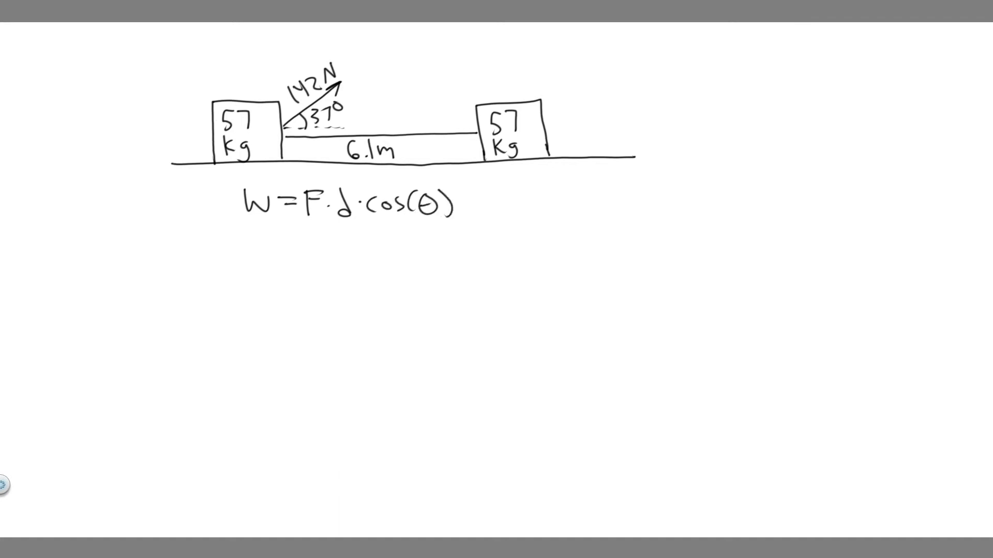
pyautogui.moveTo(279, 183)
pyautogui.mouseDown()
pyautogui.moveTo(236, 204)
pyautogui.moveTo(322, 191)
pyautogui.mouseUp()
pyautogui.hotkey('ctrl', 'z')
# Step: Clear the W circle and briefly highlight the given 142 N force and 37° angle
pyautogui.hotkey('ctrl', 'z')
pyautogui.hotkey('ctrl', 'z')
pyautogui.moveTo(268, 97)
pyautogui.mouseDown()
pyautogui.moveTo(357, 69)
pyautogui.moveTo(271, 100)
pyautogui.moveTo(337, 87)
pyautogui.moveTo(308, 127)
pyautogui.mouseUp()
pyautogui.hotkey('ctrl', 'z')
pyautogui.hotkey('ctrl', 'z')
pyautogui.hotkey('ctrl', 'z')
pyautogui.moveTo(341, 98); pyautogui.dragTo(345, 102)
pyautogui.hotkey('ctrl', 'z')
pyautogui.moveTo(355, 63)
pyautogui.mouseDown()
pyautogui.moveTo(274, 99)
pyautogui.moveTo(365, 63)
pyautogui.mouseUp()
pyautogui.hotkey('ctrl', 'z')
# Step: Write W = below the formula, tracing and removing a line along the 6.1 m distance
pyautogui.moveTo(243, 244); pyautogui.dragTo(282, 251)
pyautogui.moveTo(273, 256); pyautogui.dragTo(286, 256)
pyautogui.moveTo(296, 192); pyautogui.dragTo(326, 217)
pyautogui.hotkey('ctrl', 'z')
pyautogui.moveTo(280, 138); pyautogui.dragTo(451, 129)
pyautogui.hotkey('ctrl', 'z')
# Step: Write 142 and a multiplication dot after W =
pyautogui.moveTo(292, 242)
pyautogui.mouseDown()
pyautogui.moveTo(292, 265)
pyautogui.moveTo(309, 265)
pyautogui.mouseUp()
pyautogui.moveTo(315, 246)
pyautogui.mouseDown()
pyautogui.moveTo(332, 262)
pyautogui.moveTo(333, 241)
pyautogui.mouseUp()
pyautogui.hotkey('ctrl', 'z')
pyautogui.click(355, 257)
# Step: Highlight d and the 6.1 m distance, then write 6.1 after 142 ·
pyautogui.moveTo(342, 188)
pyautogui.mouseDown()
pyautogui.moveTo(321, 225)
pyautogui.moveTo(364, 206)
pyautogui.mouseUp()
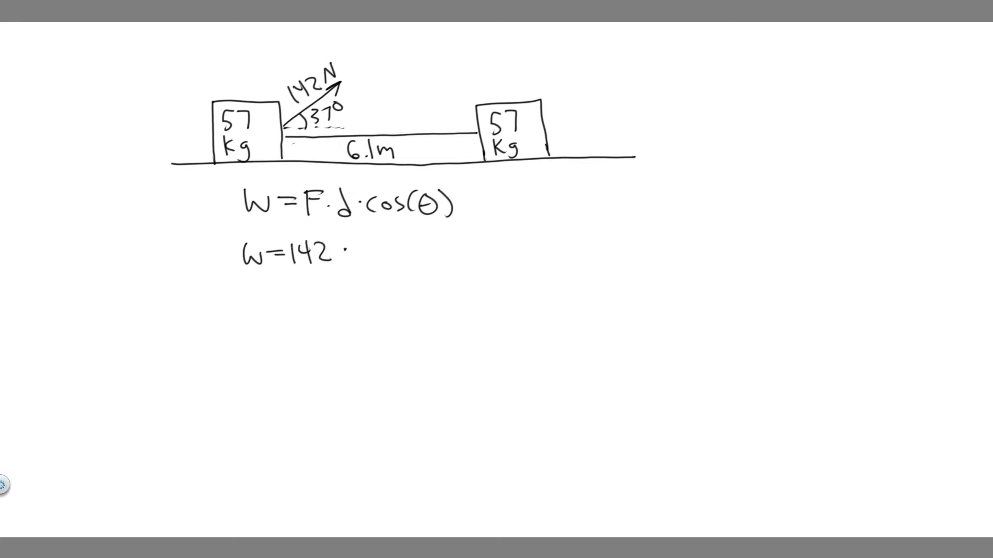
pyautogui.moveTo(329, 138); pyautogui.dragTo(419, 136)
pyautogui.hotkey('ctrl', 'z')
pyautogui.moveTo(287, 141); pyautogui.dragTo(496, 135)
pyautogui.hotkey('ctrl', 'z')
pyautogui.moveTo(347, 182); pyautogui.dragTo(342, 185)
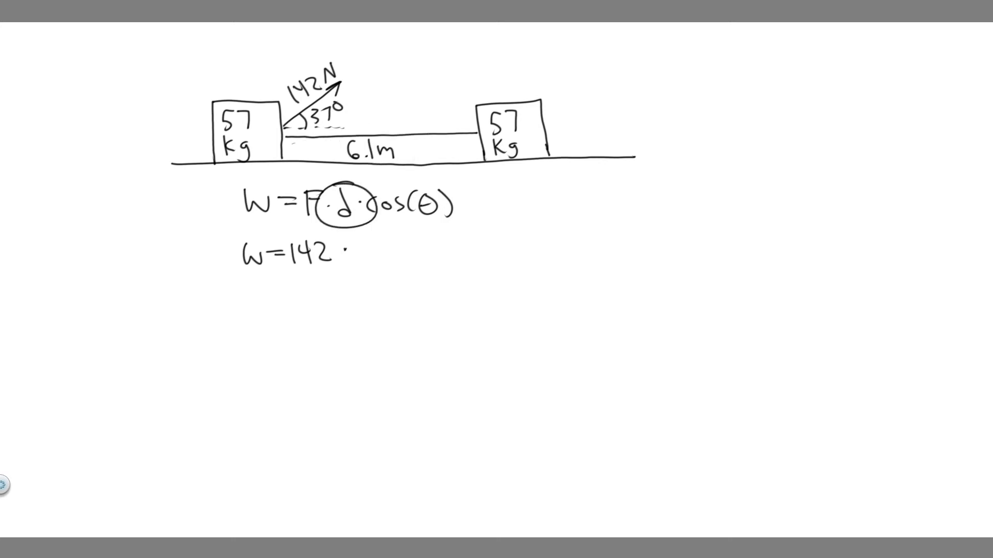
pyautogui.hotkey('ctrl', 'z')
pyautogui.moveTo(365, 242)
pyautogui.mouseDown()
pyautogui.moveTo(359, 266)
pyautogui.moveTo(380, 265)
pyautogui.mouseUp()
pyautogui.moveTo(341, 230); pyautogui.dragTo(386, 280)
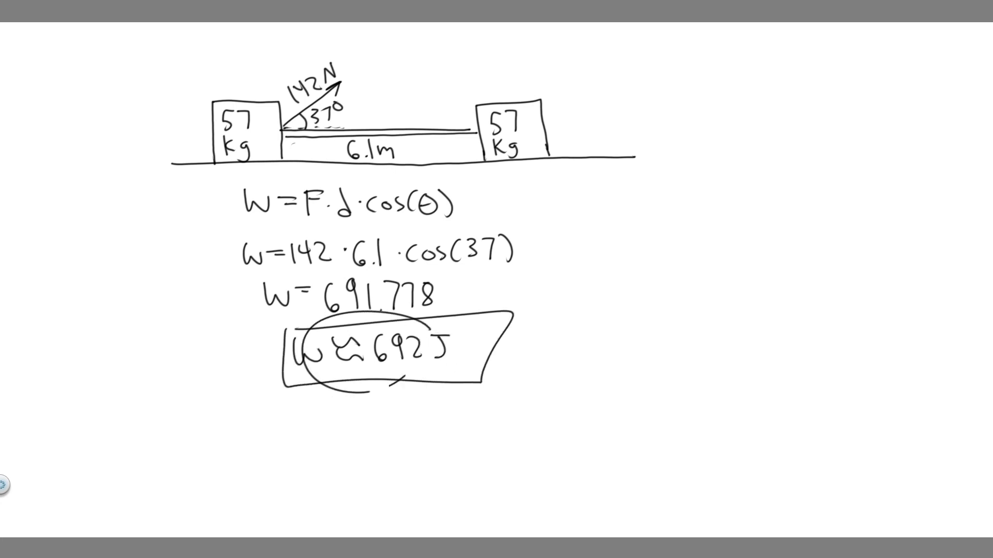
# Step: Undo temporary loops around the 6.1 m distance and boxed W ≈ 692 J answer
pyautogui.hotkey('ctrl', 'z')
pyautogui.moveTo(411, 132); pyautogui.dragTo(281, 323)
pyautogui.hotkey('ctrl', 'z')
pyautogui.moveTo(423, 124); pyautogui.dragTo(388, 118)
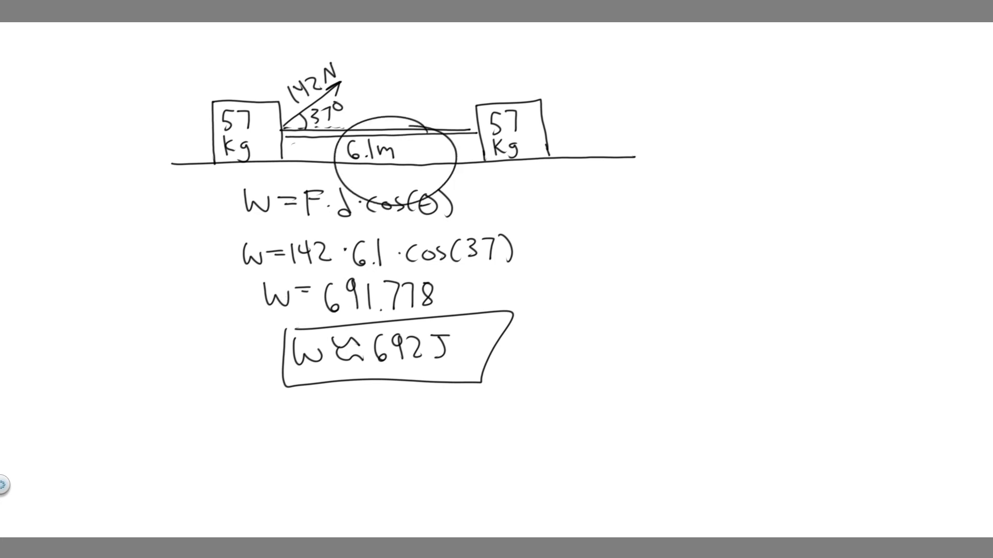
pyautogui.hotkey('ctrl', 'z')
pyautogui.moveTo(466, 304); pyautogui.dragTo(505, 334)
pyautogui.hotkey('ctrl', 'z')
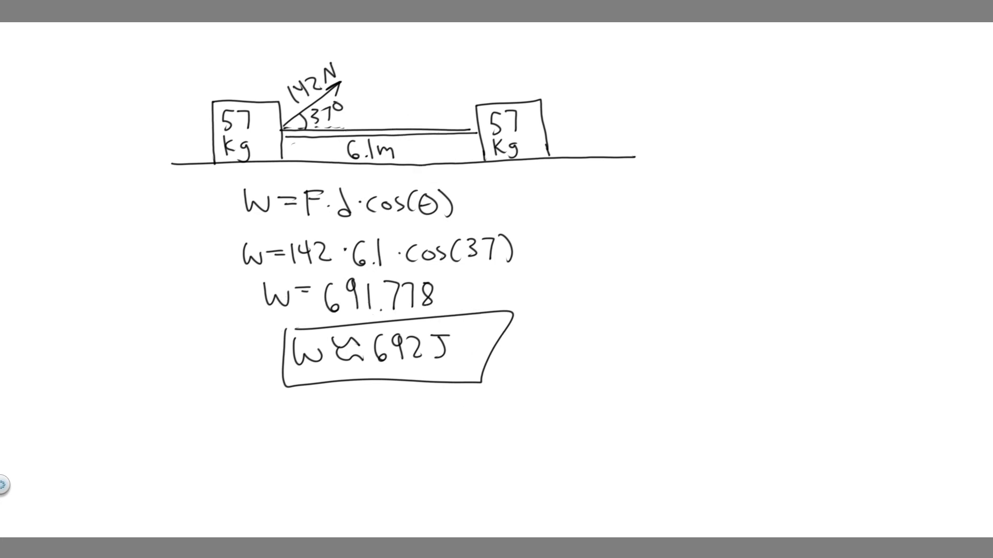